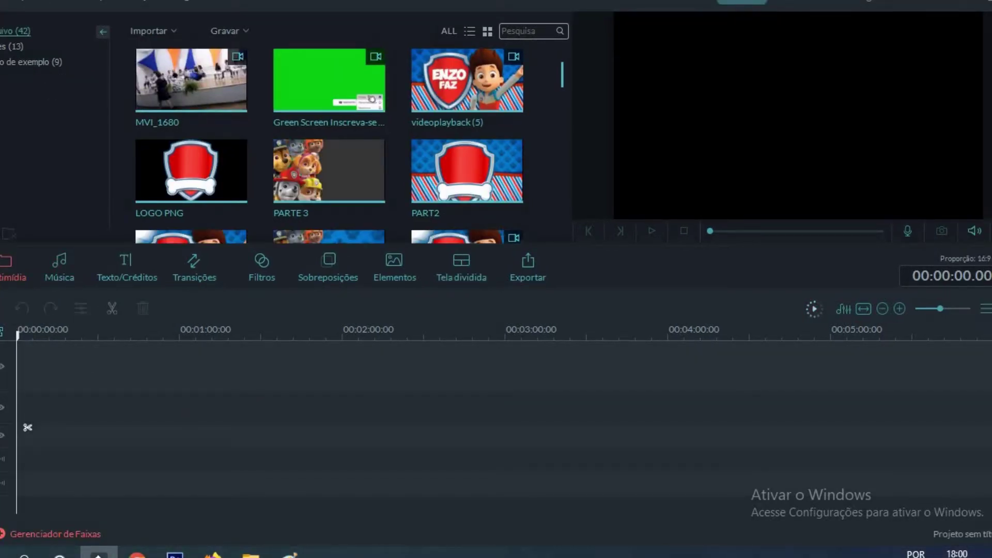
- Add the YouCut_20210218_172001236 video from the NOVO CANAL folder to the start of the first timeline track
mouse_move(251, 554)
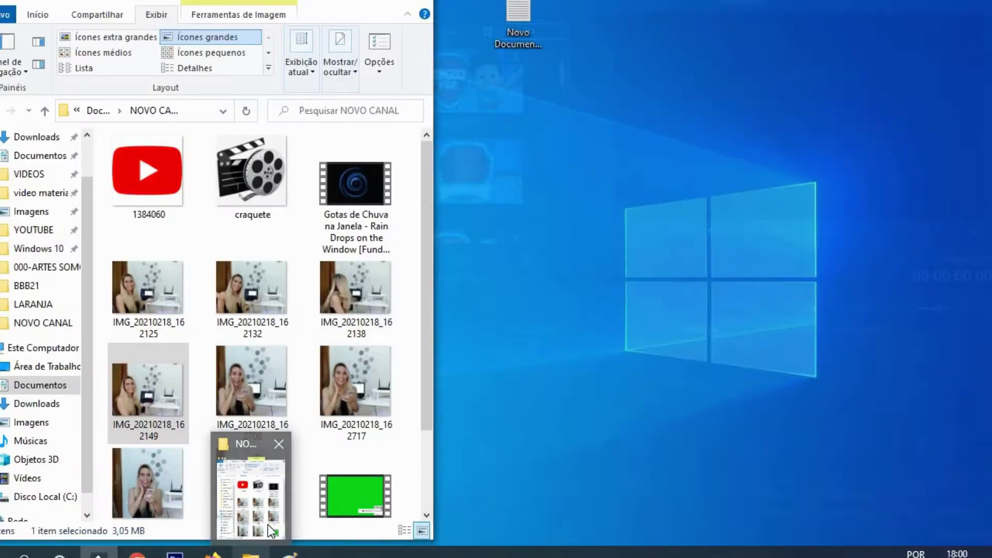
click(267, 525)
scroll(245, 467, down, 3)
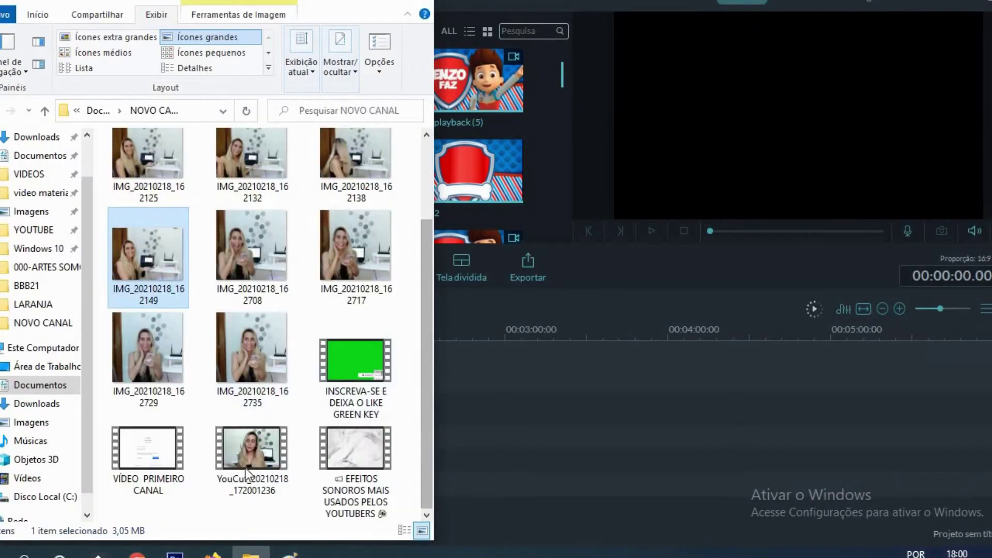
click(250, 481)
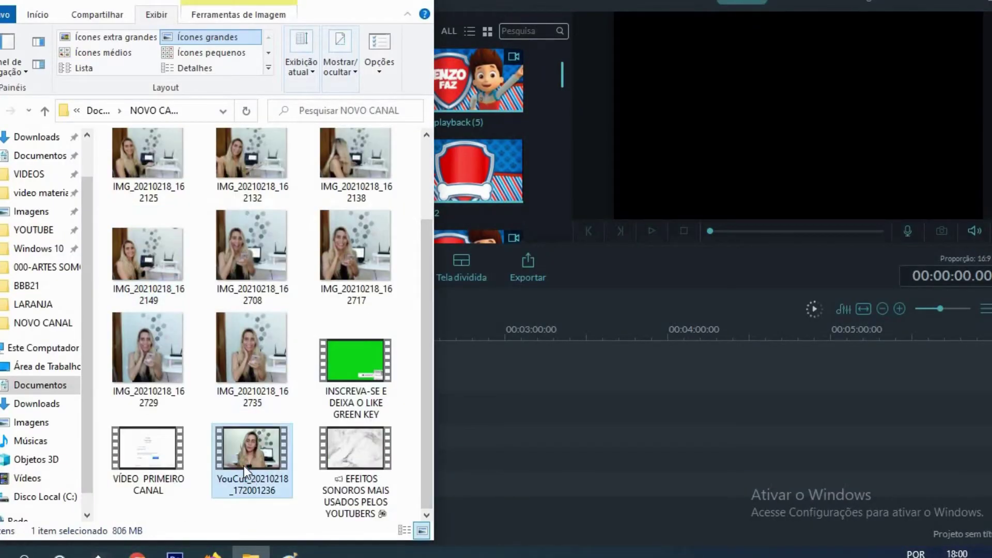
drag(545, 373, 545, 372)
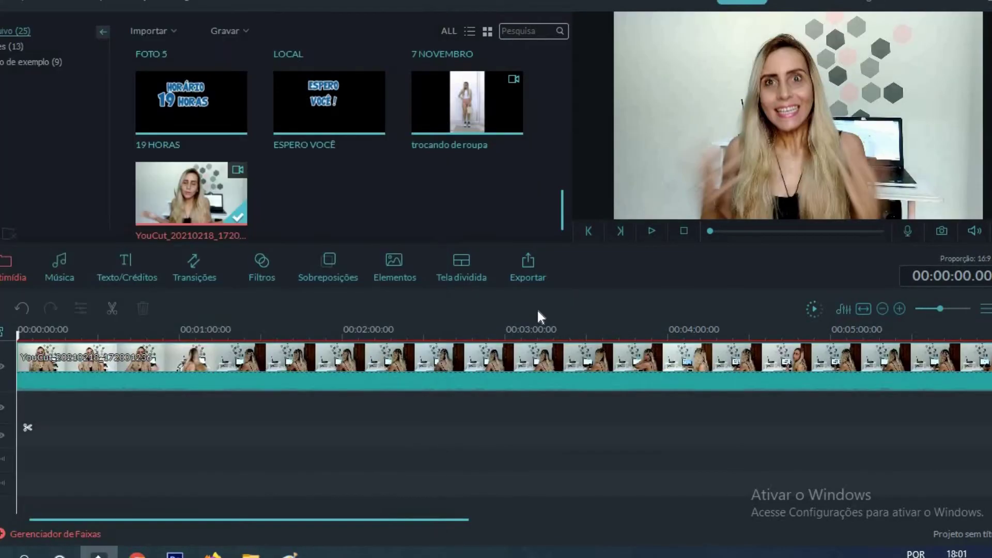
- Import the video INSCREVA-SE E DEIXA O LIKE GREEN KEY and place it at the start of the second timeline track
click(251, 552)
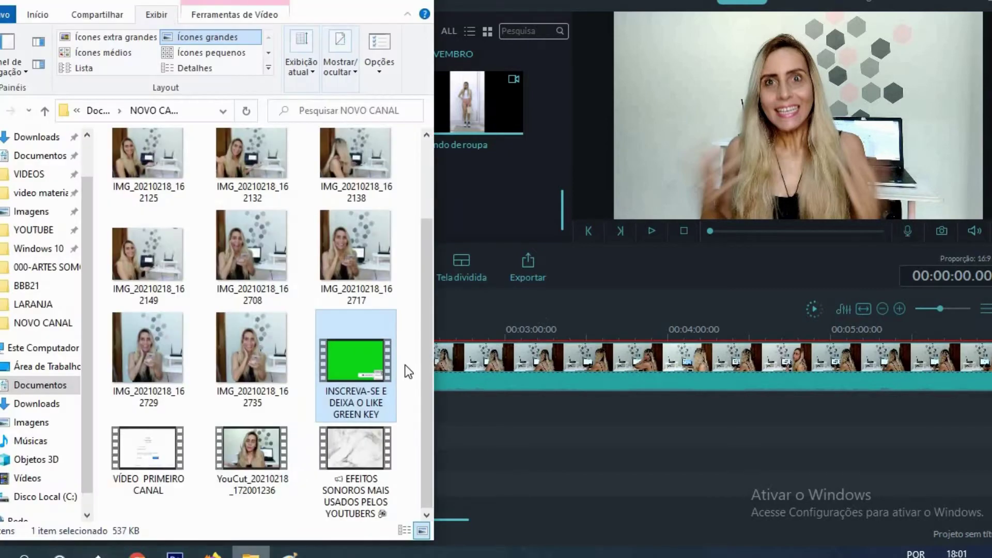
drag(367, 373, 554, 224)
drag(479, 174, 480, 172)
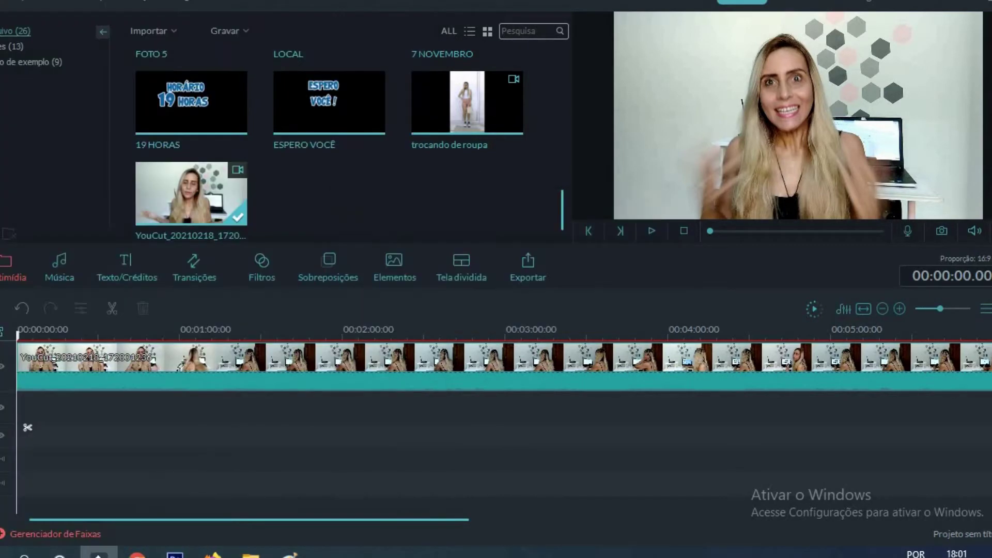
mouse_move(320, 196)
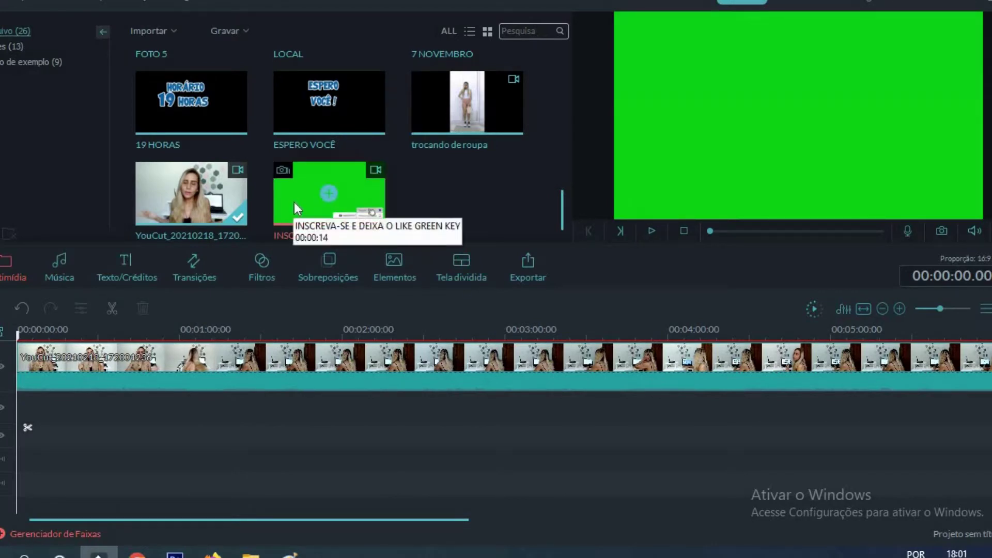
drag(293, 202, 18, 411)
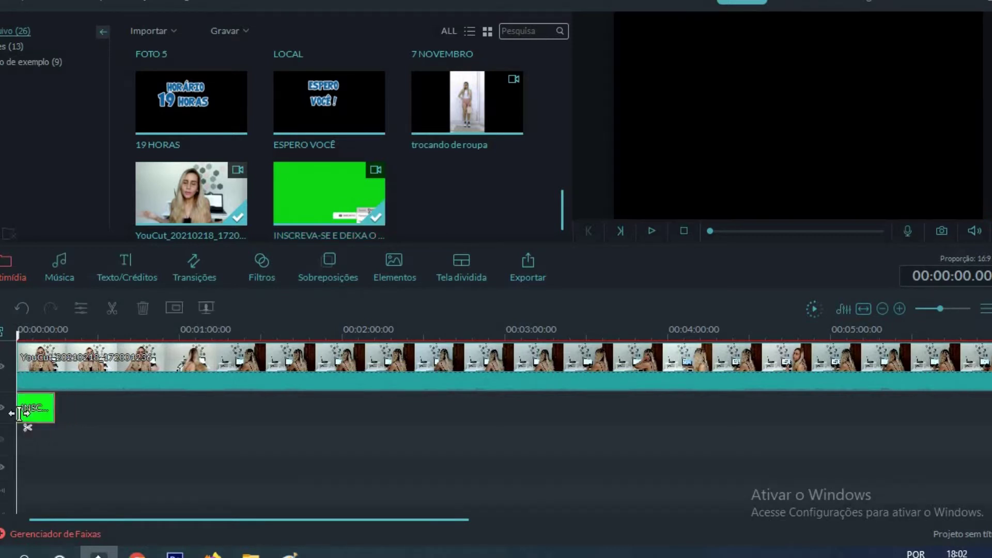
- Open the green-screen (Tela Verde) settings of the subscribe overlay clip and make its keyed video parts transparent with Chroma Key
drag(18, 336, 37, 336)
click(38, 413)
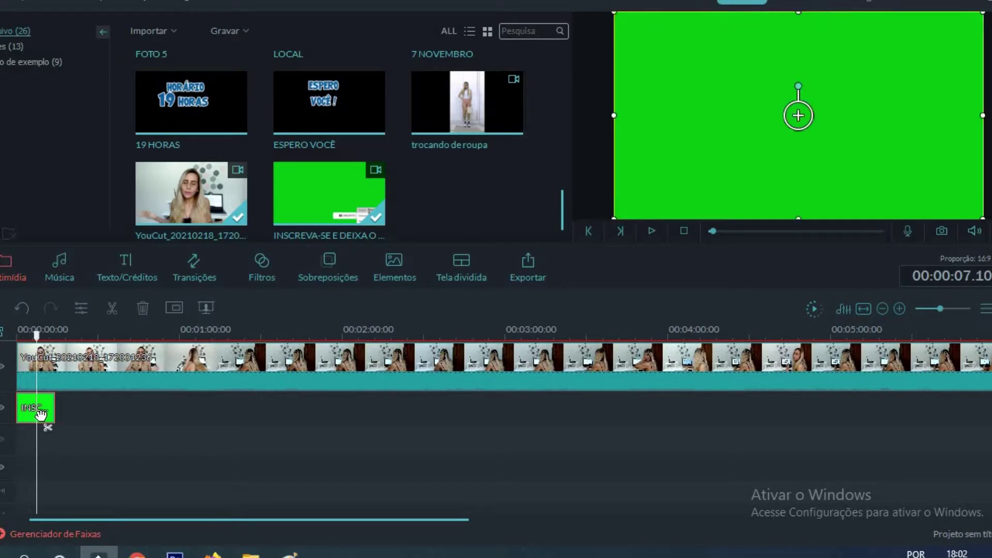
right_click(37, 413)
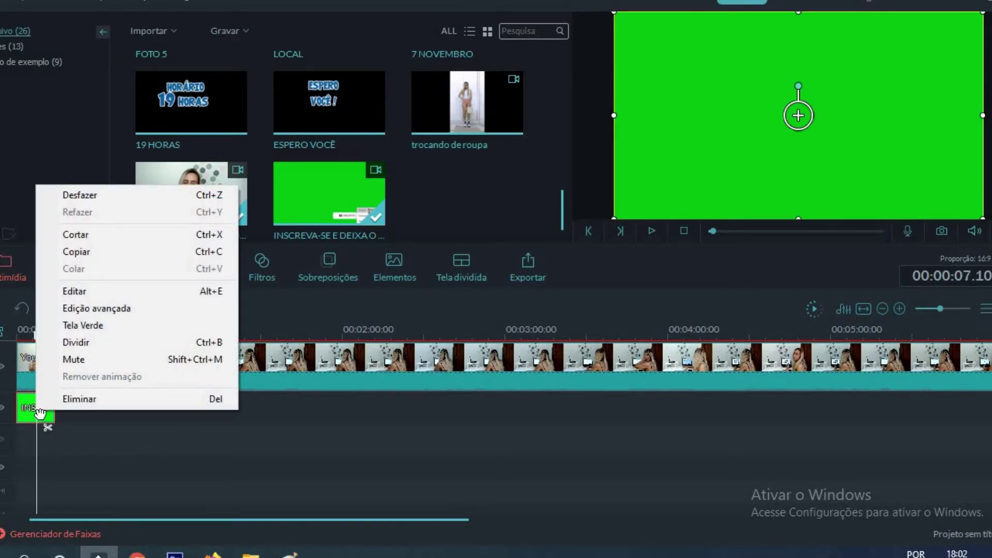
right_click(37, 413)
click(92, 326)
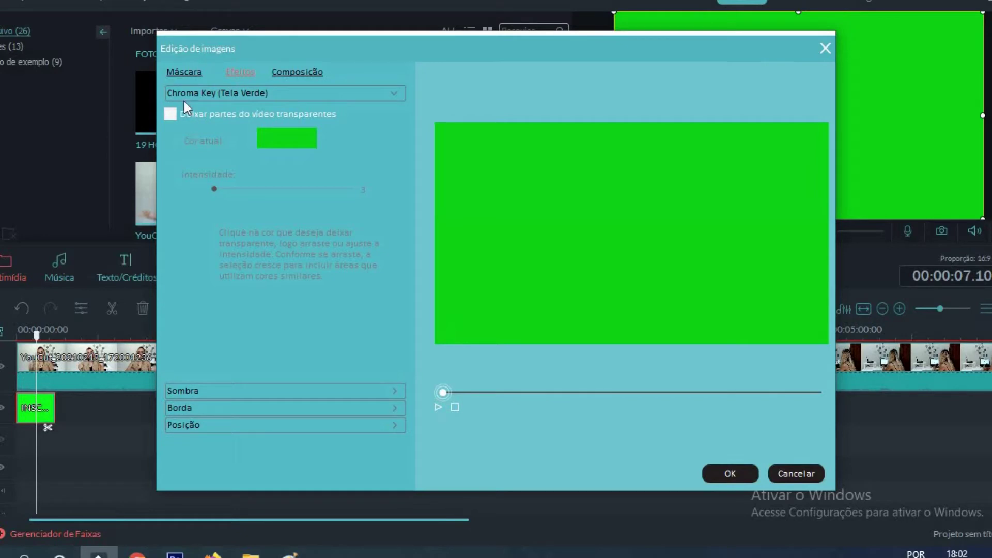
click(184, 72)
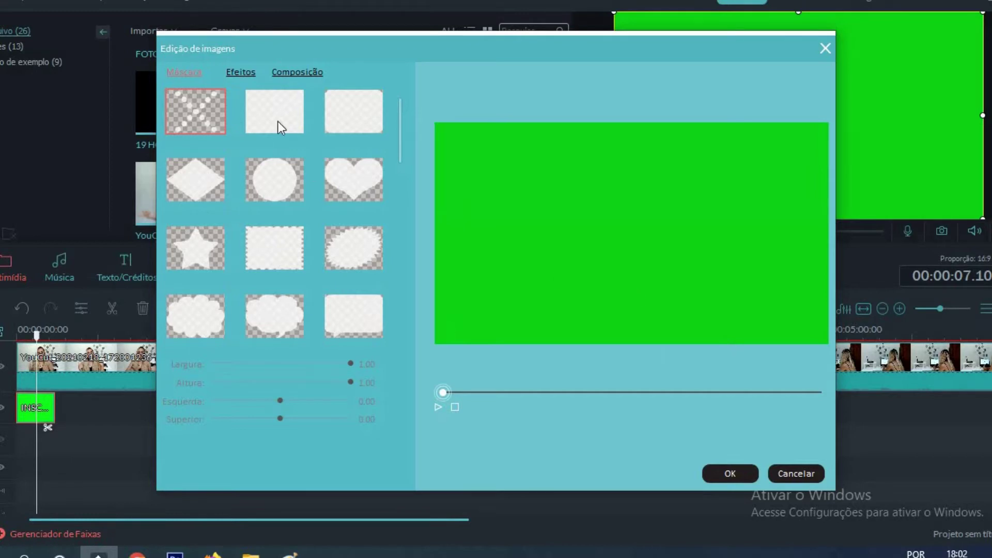
click(237, 71)
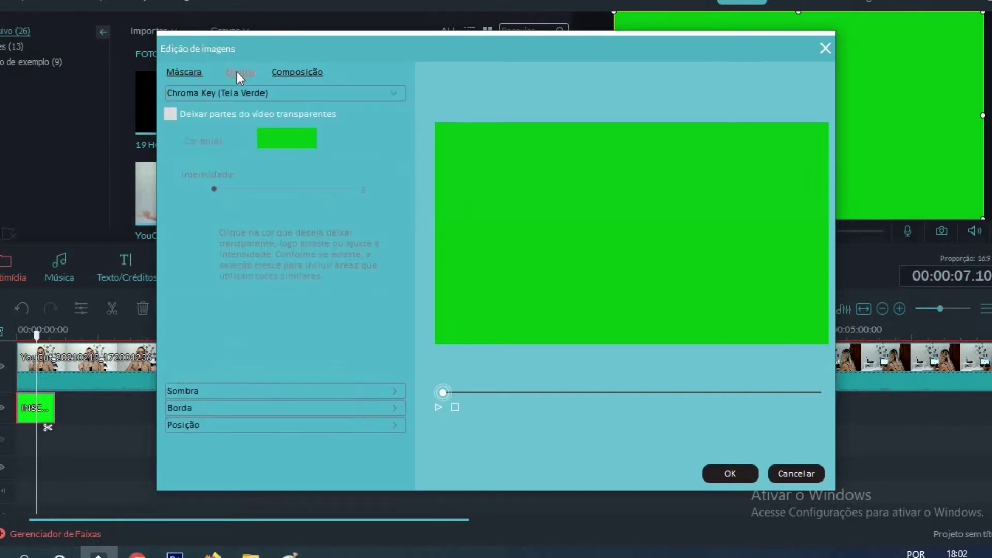
click(195, 118)
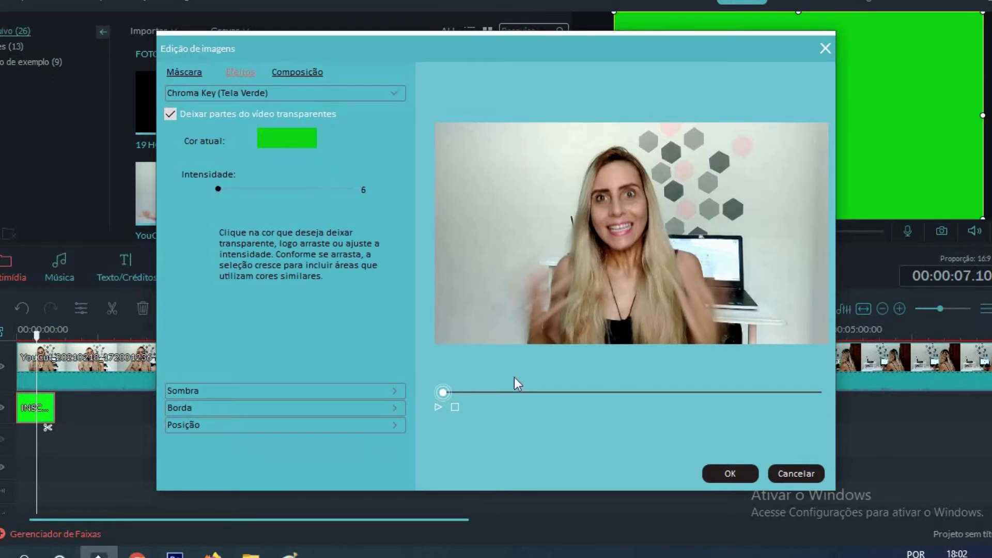
- Try the white button as the key colour, then sample the green background instead and set the intensity to 7
click(510, 393)
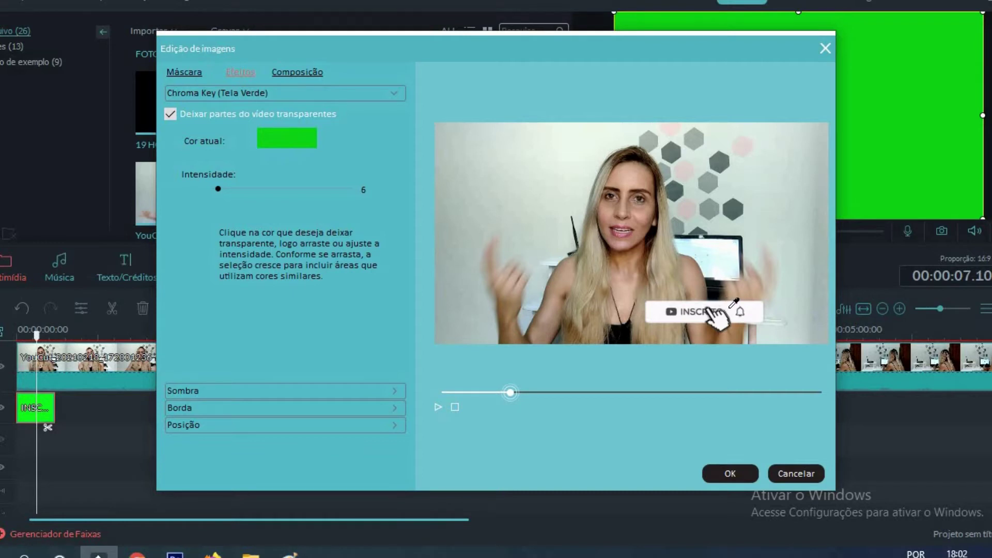
click(731, 307)
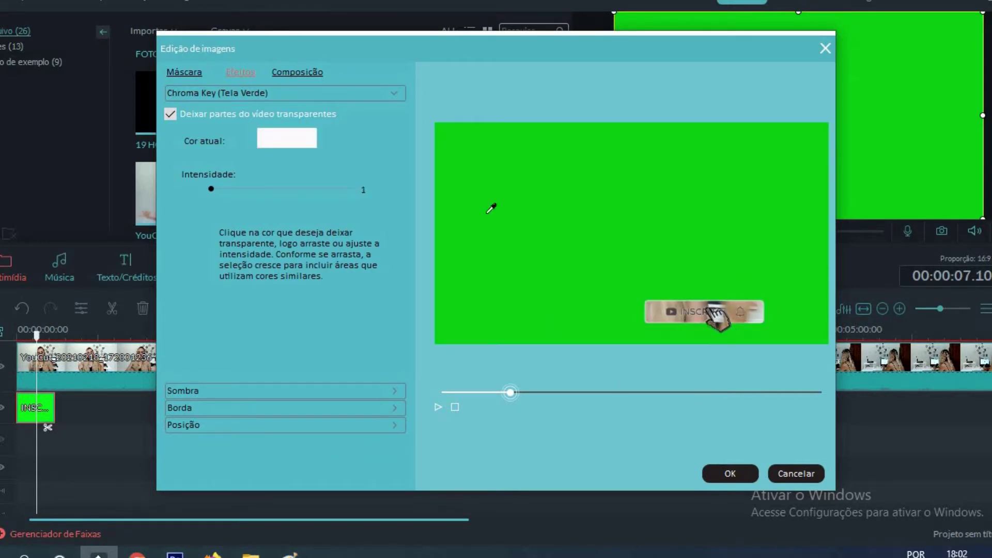
click(613, 171)
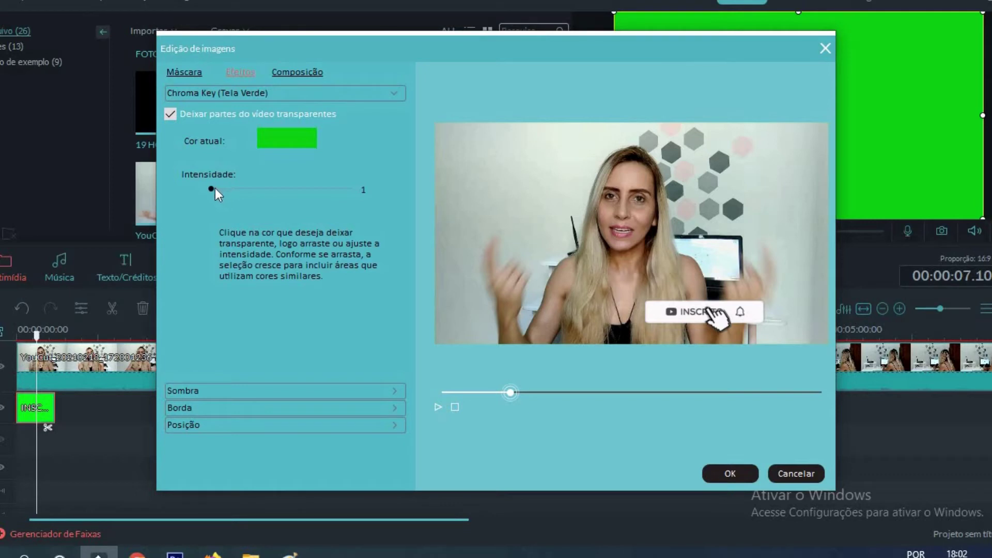
mouse_move(221, 189)
mouse_down()
mouse_move(293, 189)
mouse_move(219, 192)
mouse_up()
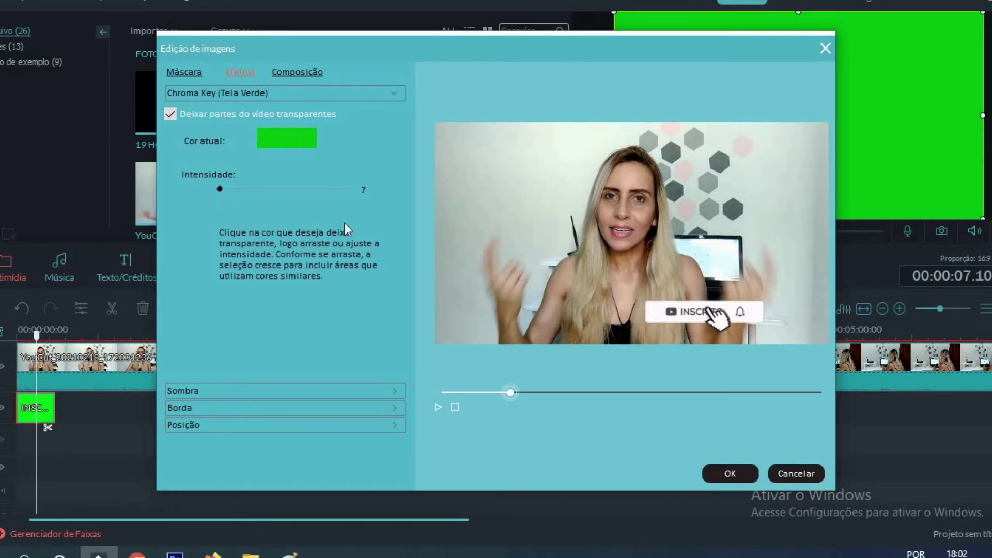
- Check the keyed overlay at several points of the clip and apply the chroma key settings
click(530, 392)
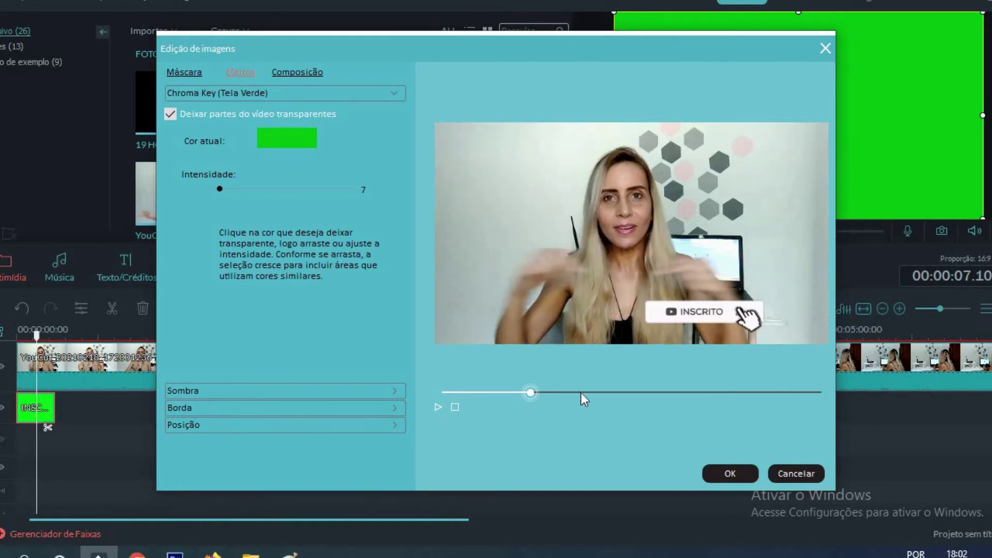
click(590, 392)
click(646, 393)
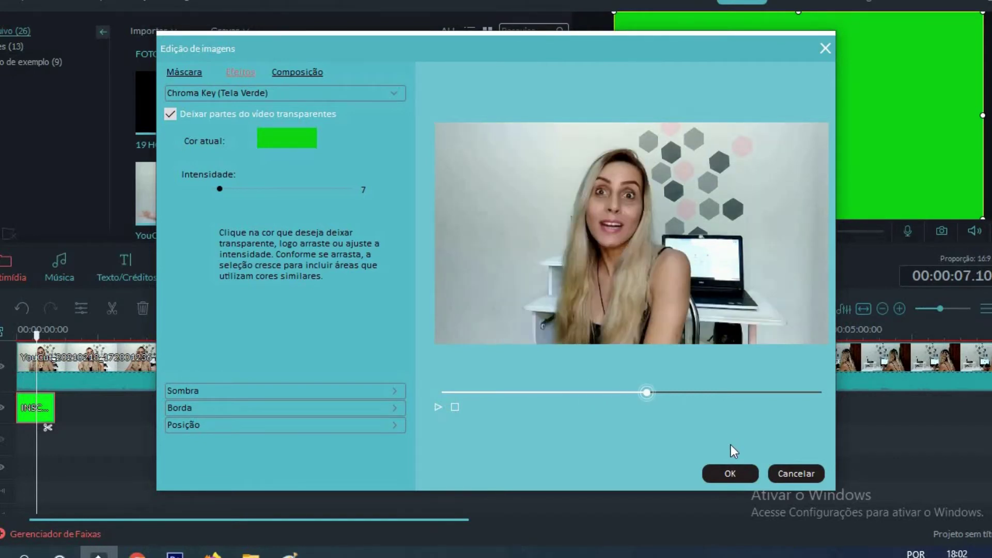
click(733, 472)
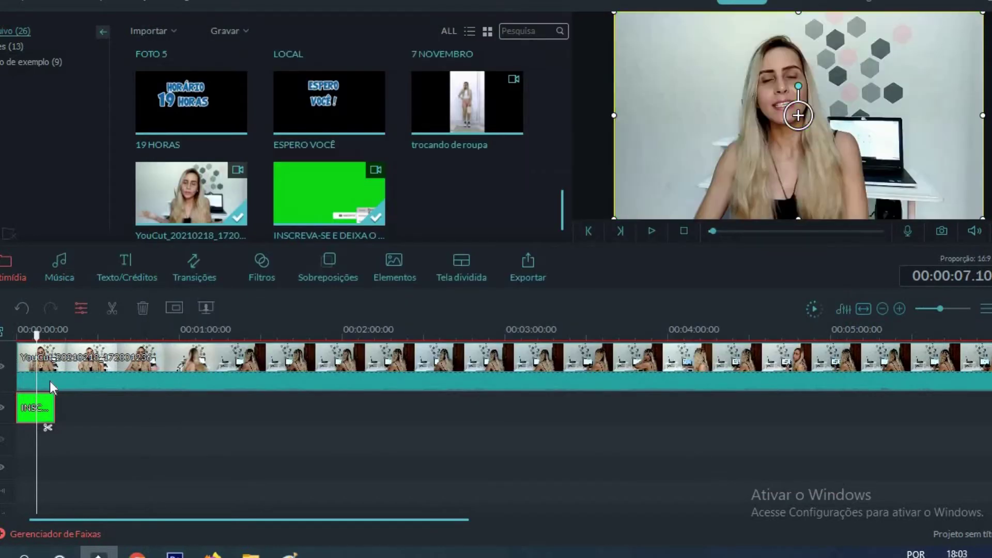
- Scale down the subscribe overlay in the preview and position its button in the lower-right corner of the video frame
click(23, 331)
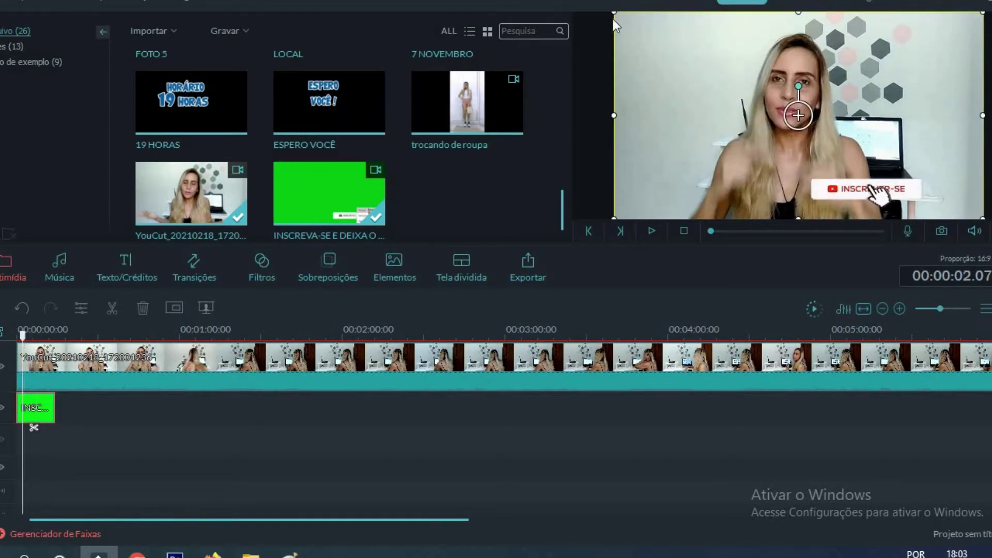
drag(616, 15, 558, 3)
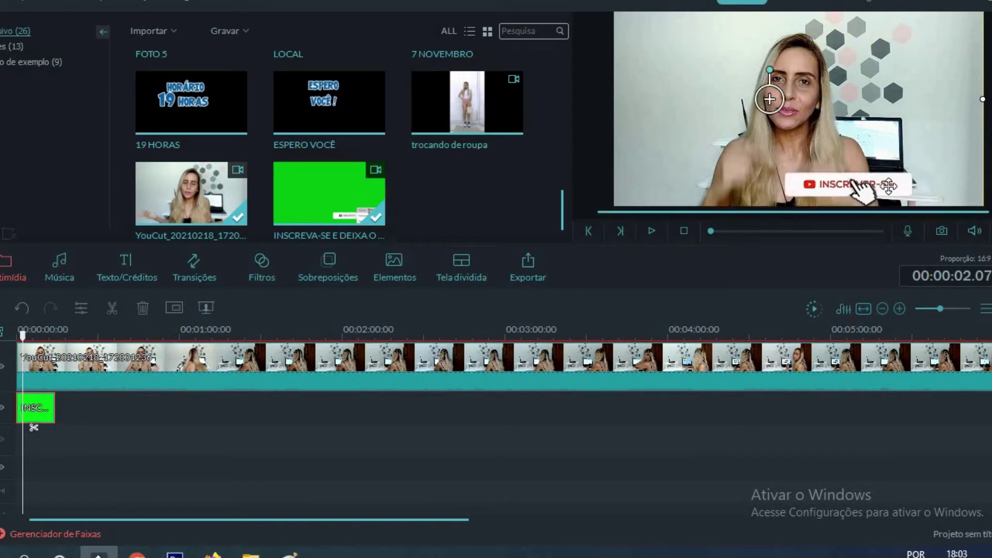
drag(869, 185, 728, 145)
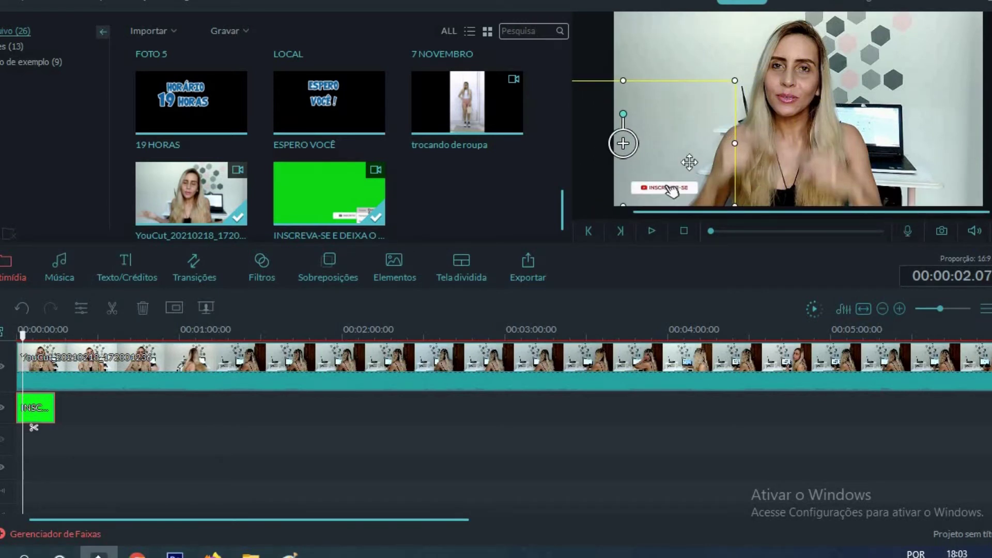
drag(693, 160, 952, 187)
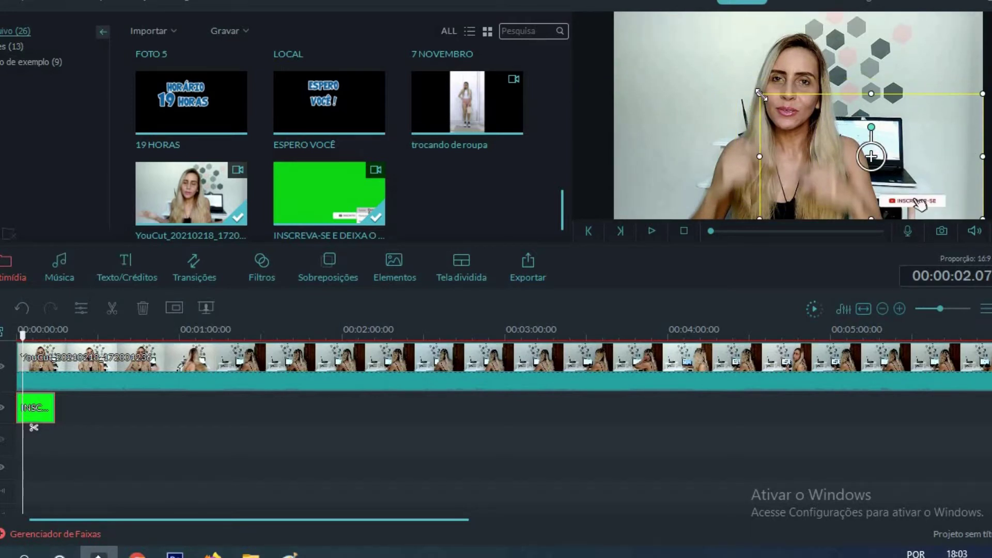
drag(759, 94, 702, 61)
mouse_move(936, 162)
mouse_down()
mouse_move(960, 162)
mouse_move(936, 161)
mouse_up()
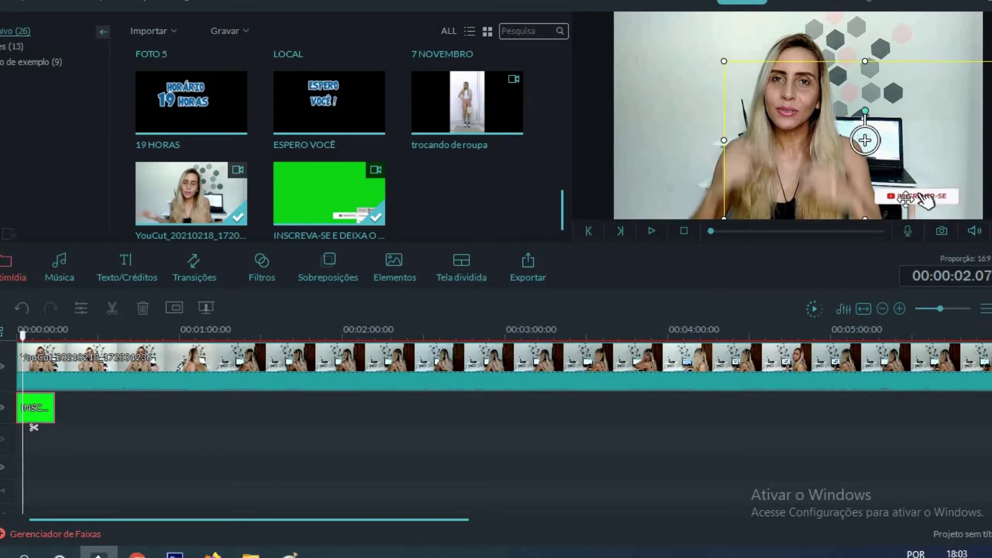
drag(906, 199, 911, 199)
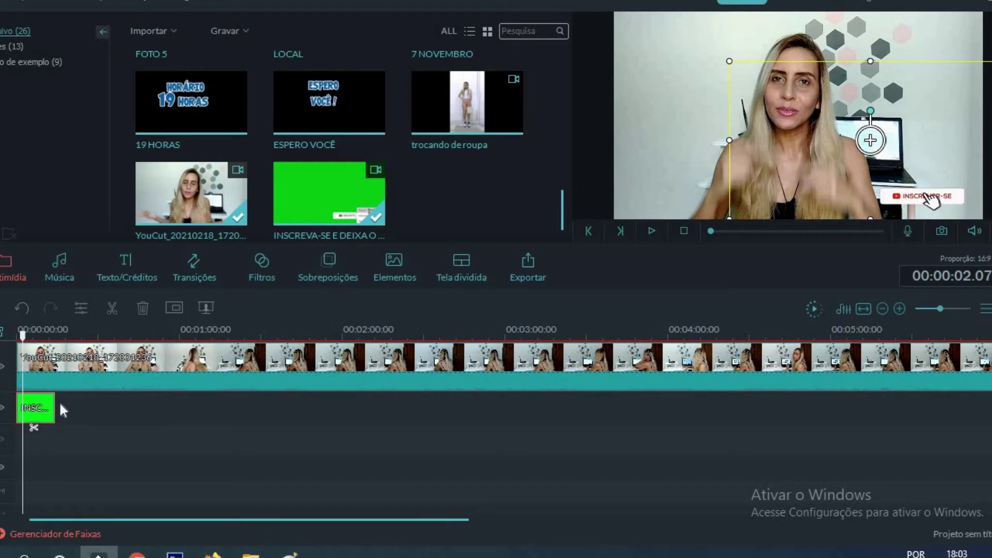
- Copy the subscribe overlay clip and paste it on the second track at 00:00:30.07
right_click(32, 410)
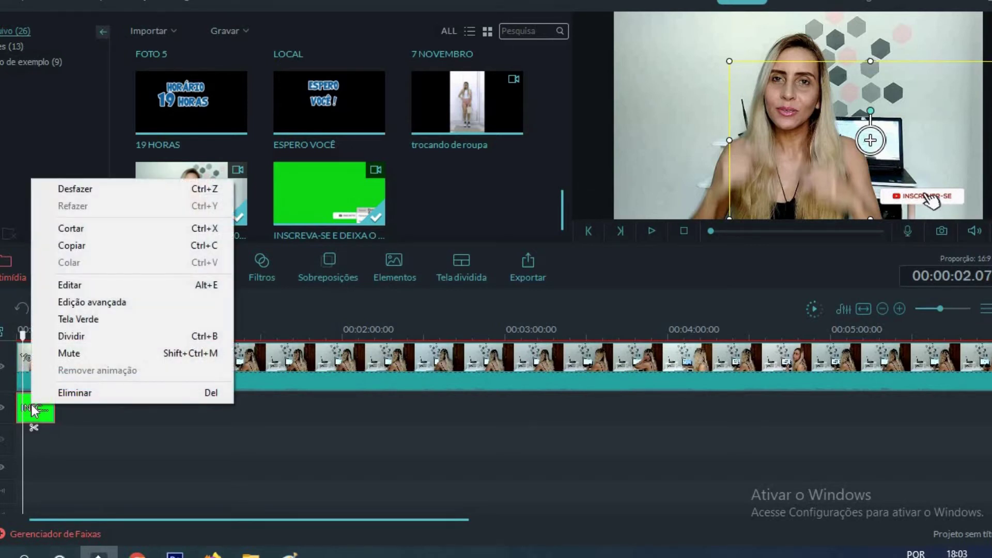
click(140, 250)
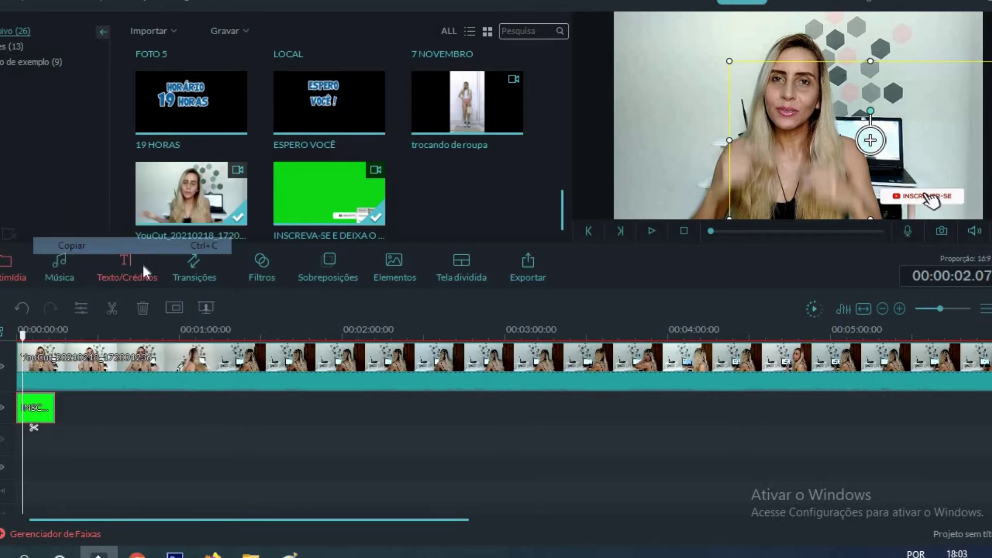
click(98, 332)
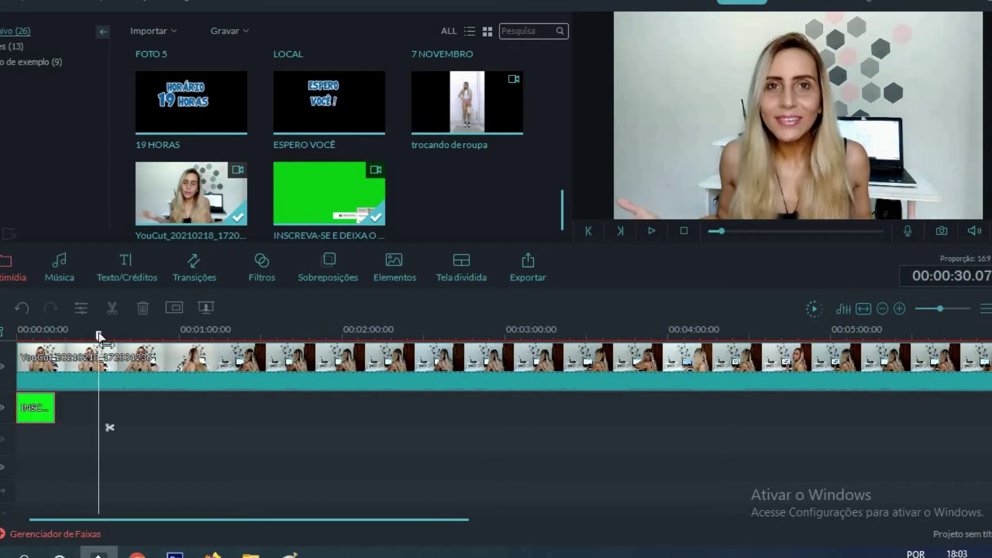
right_click(123, 402)
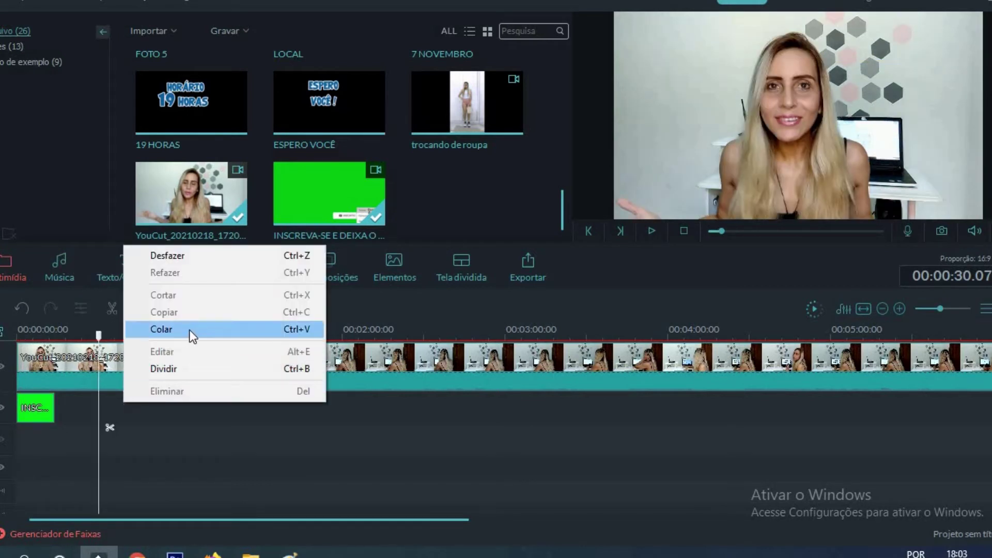
click(187, 330)
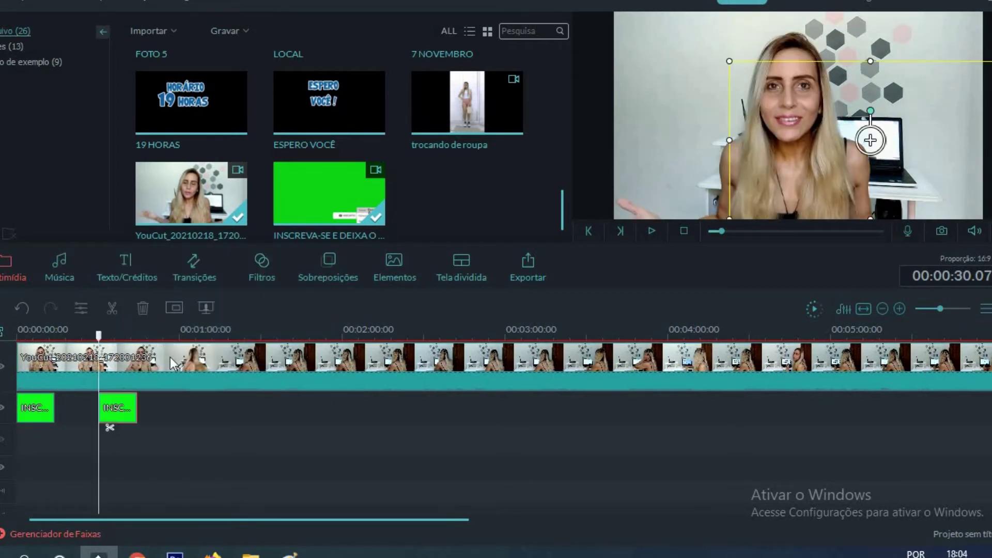
- Move the pasted overlay clip to about 00:03:16 on the second track and play it back from there
drag(383, 411, 568, 412)
click(569, 335)
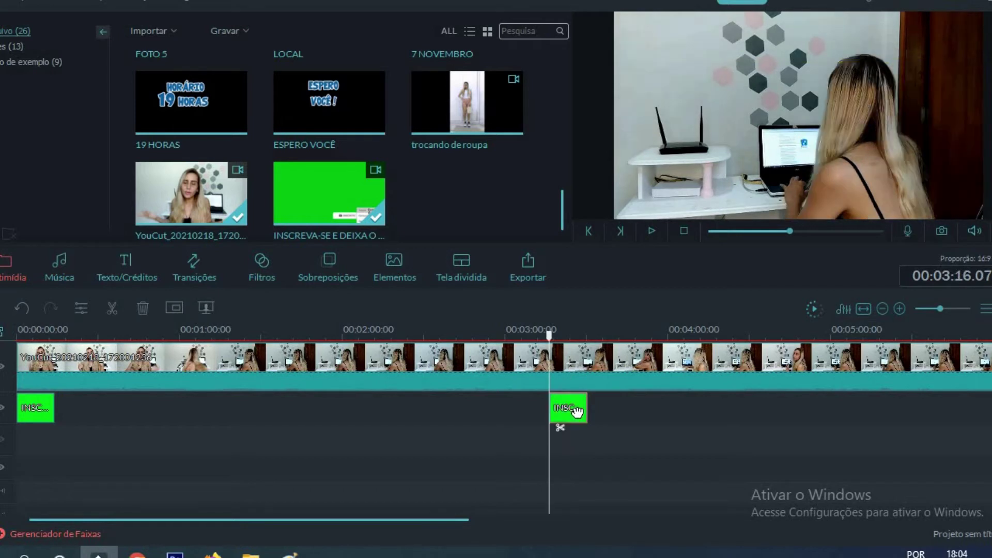
click(653, 231)
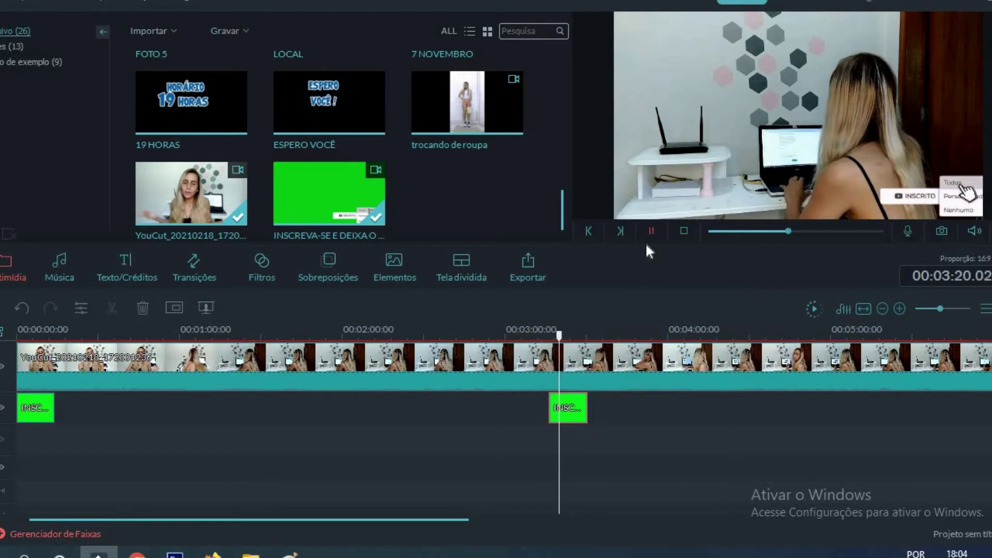
- Lower the audio volume of the second subscribe overlay clip to 24 and play it back from about 00:03:19
click(567, 407)
right_click(571, 408)
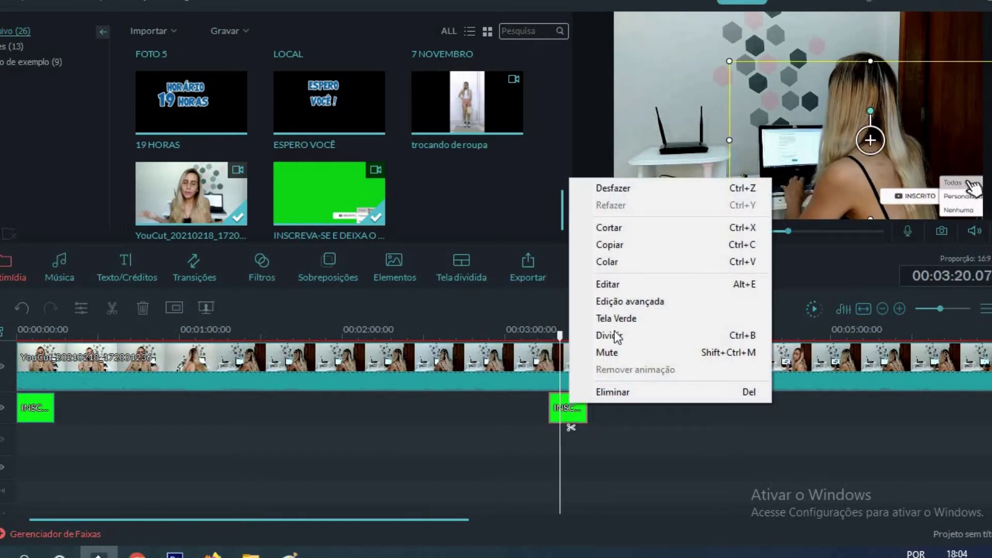
click(653, 283)
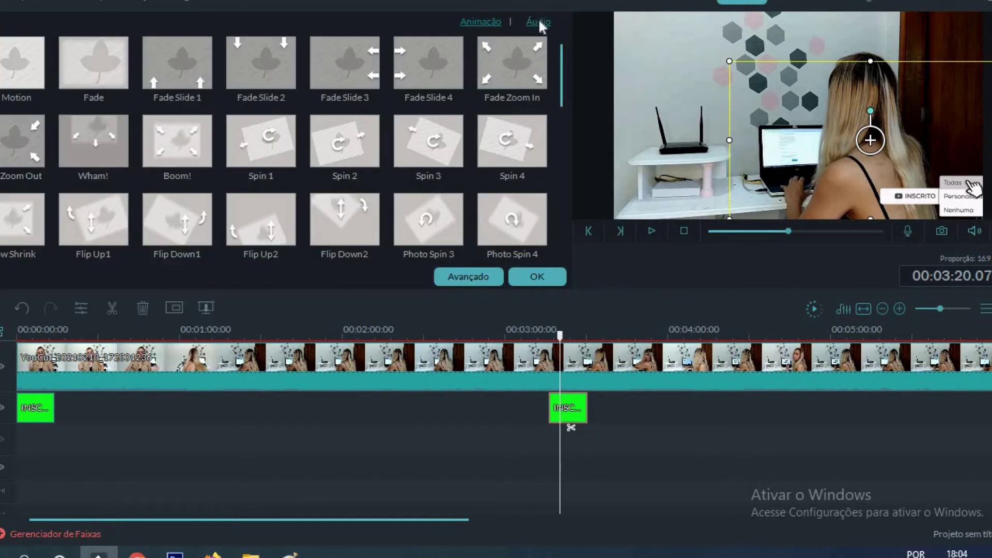
click(539, 21)
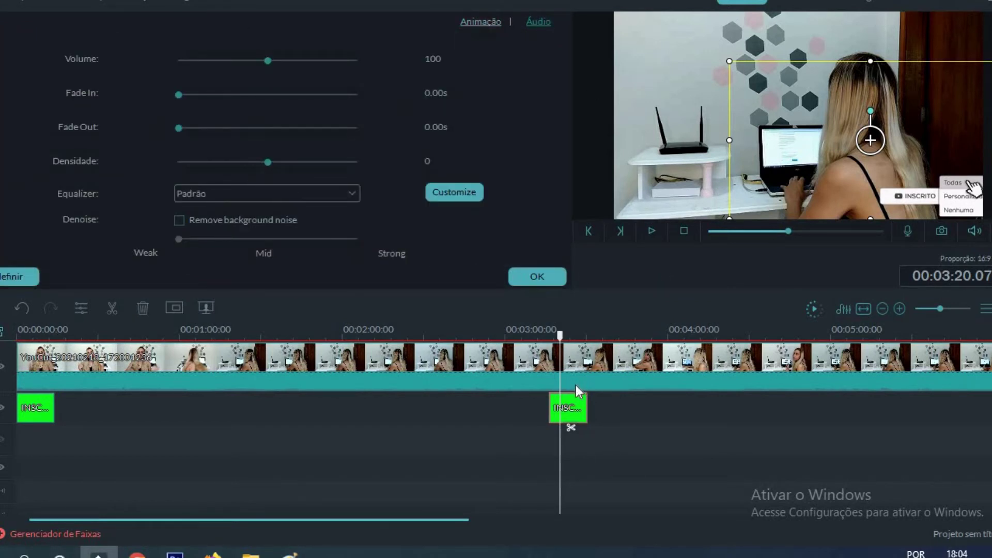
click(489, 25)
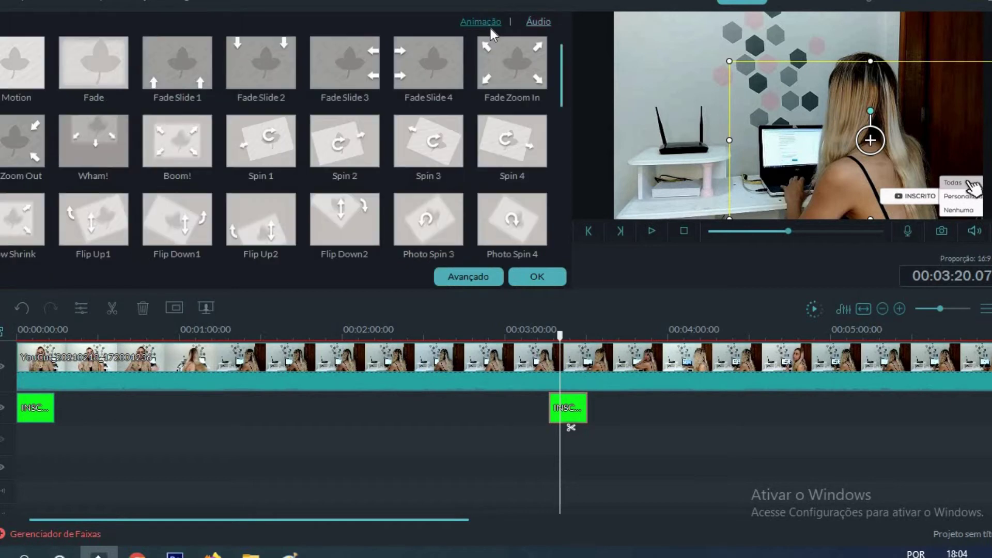
click(537, 24)
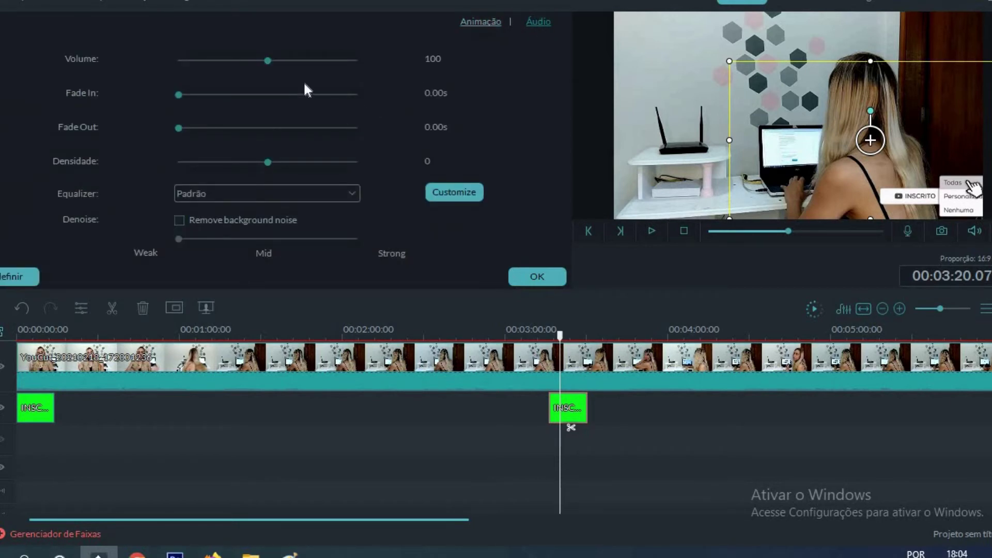
drag(268, 61, 201, 72)
key(Up)
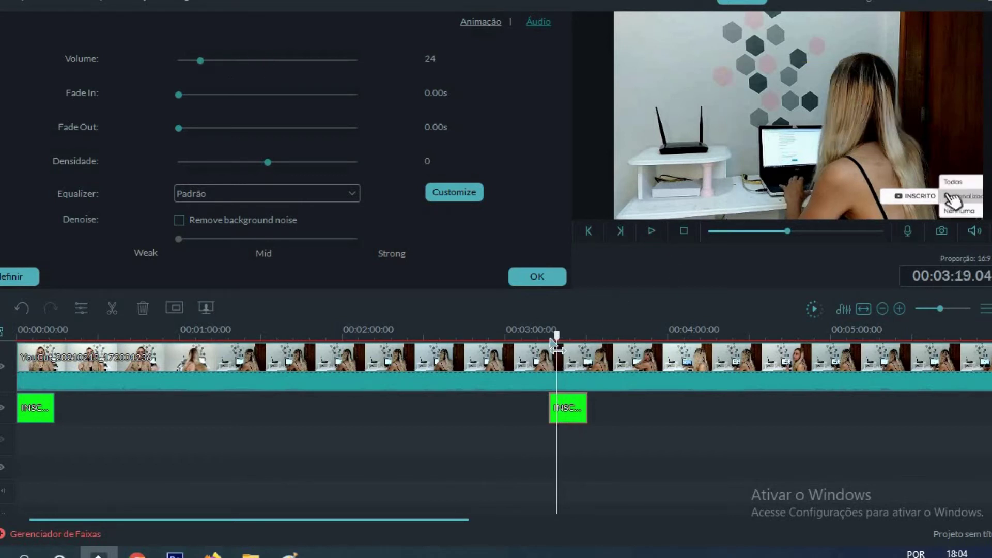
click(653, 233)
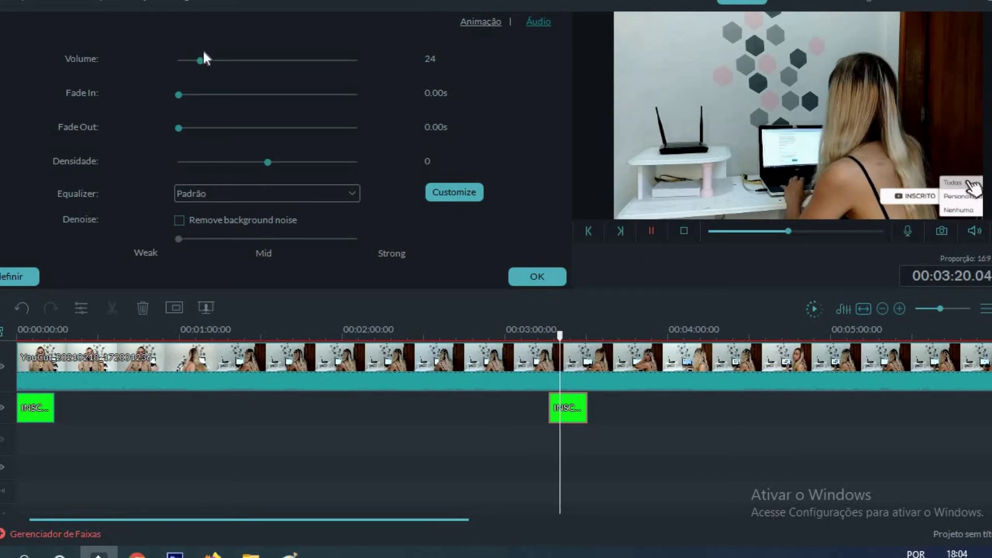
- Set the second overlay's volume to 26 and shift its graphic leftward until the notification menu fits inside the video frame
key(space)
drag(154, 65, 206, 63)
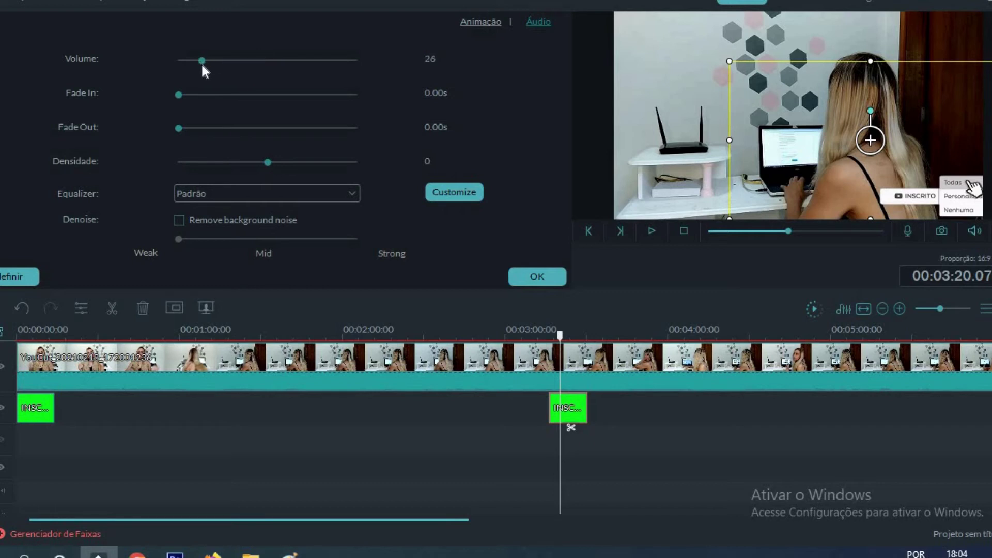
click(554, 282)
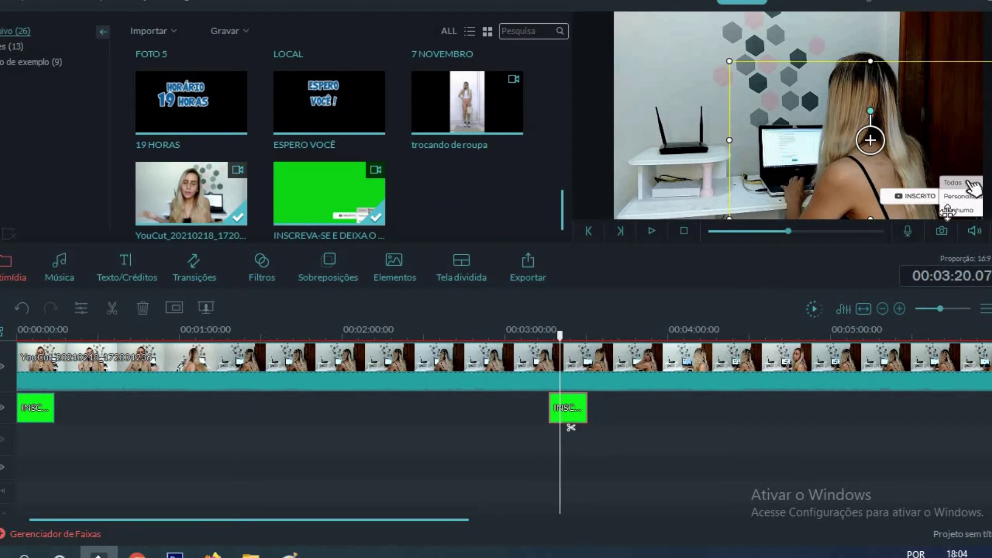
mouse_move(952, 206)
mouse_down()
mouse_move(923, 206)
mouse_move(941, 203)
mouse_up()
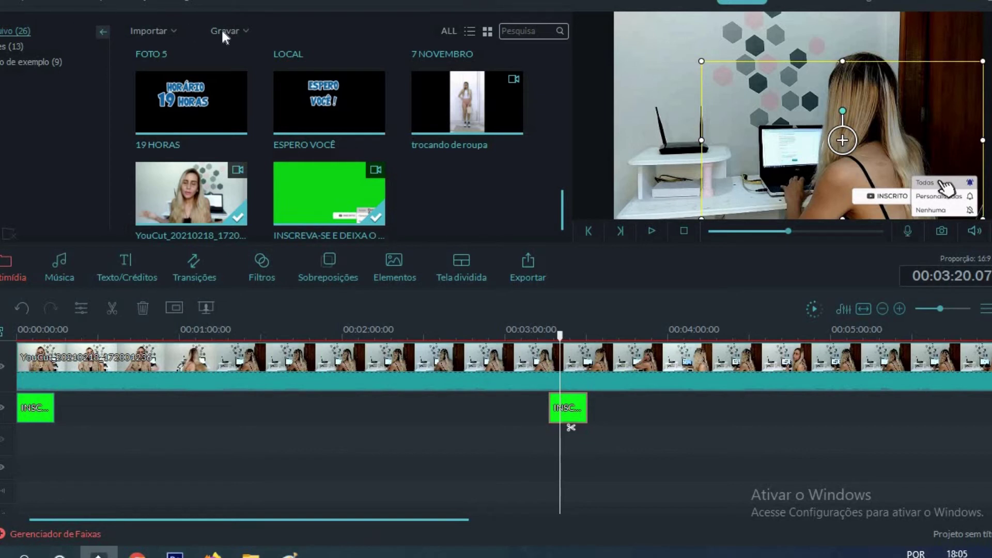
- Open the export settings for creating a video file and name the output MEU PRIMEIRO VÍDEO
click(116, 2)
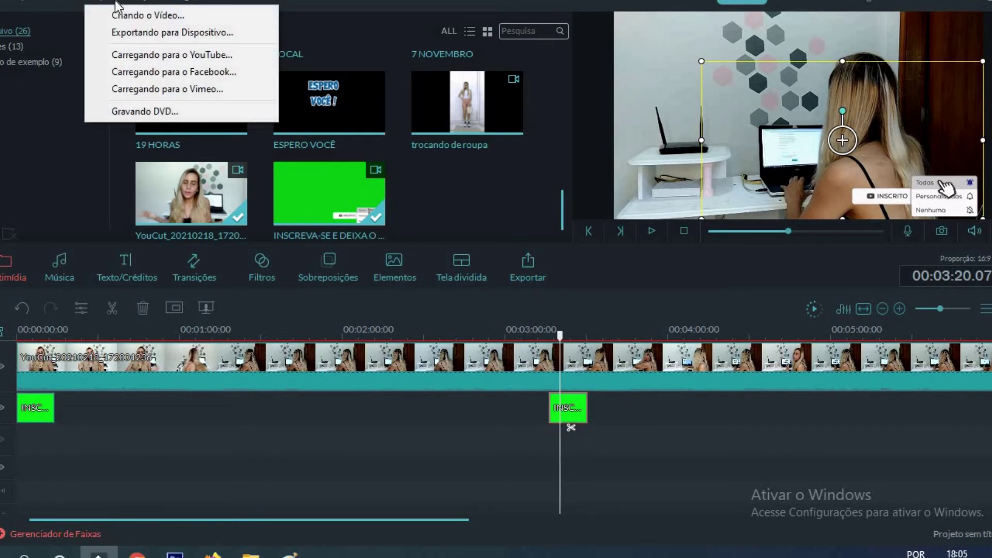
click(116, 2)
click(116, 2)
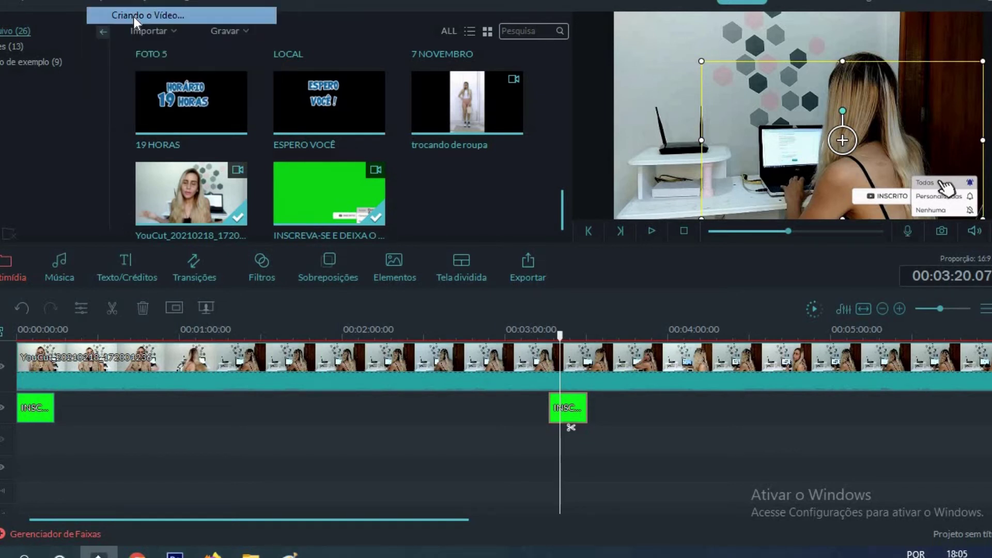
click(133, 17)
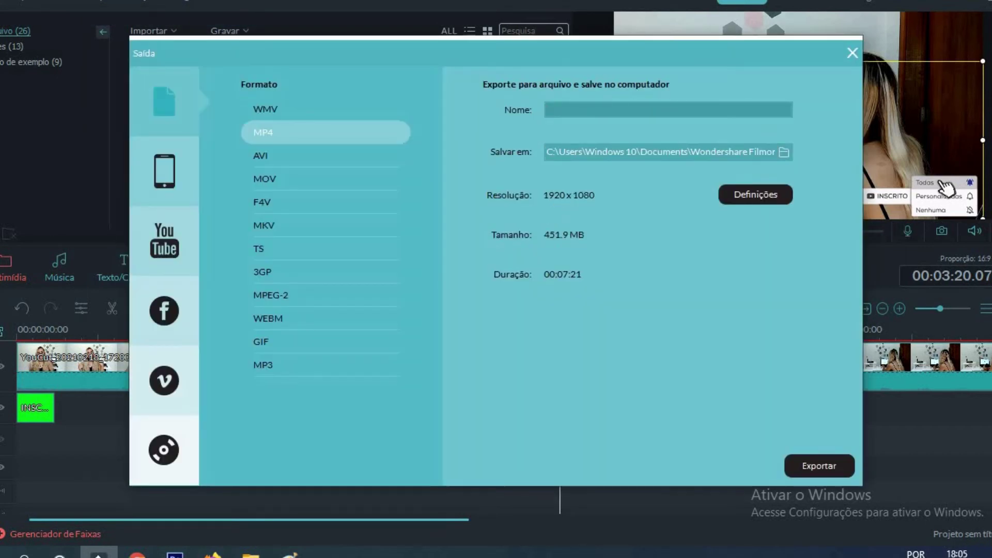
text(MEU PRIMEIRO VÍDEO)
- Examine the available resolutions in the MP4 export settings and close them without making changes
click(759, 196)
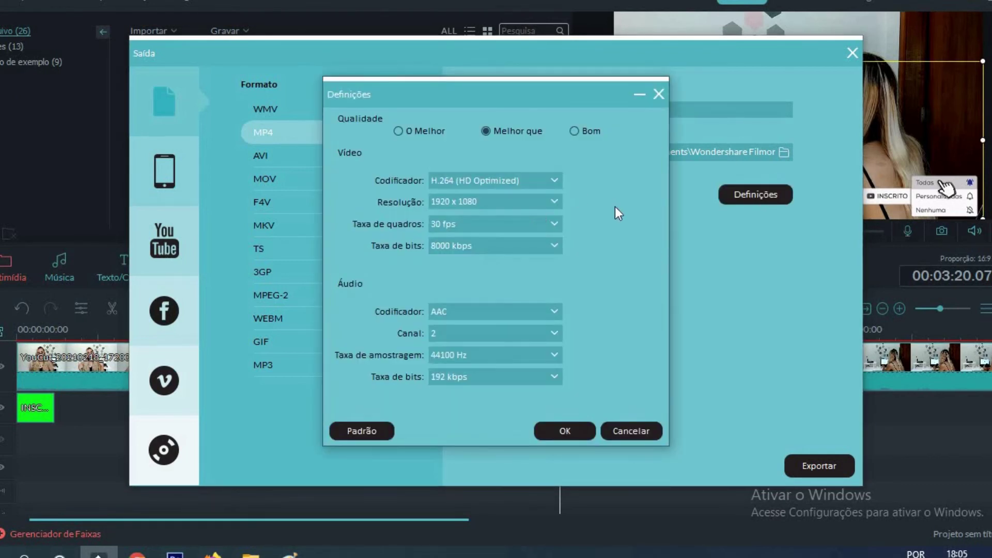
click(552, 202)
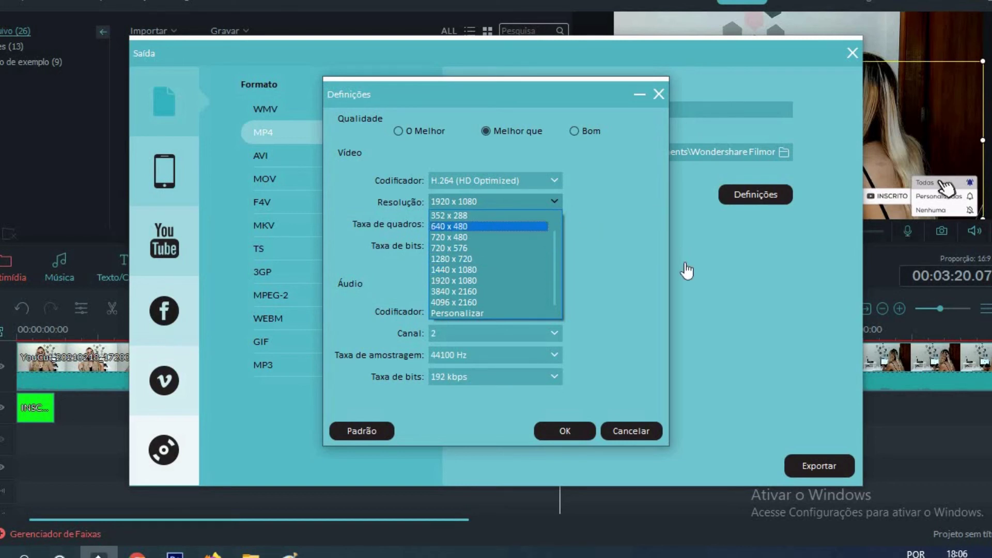
click(638, 433)
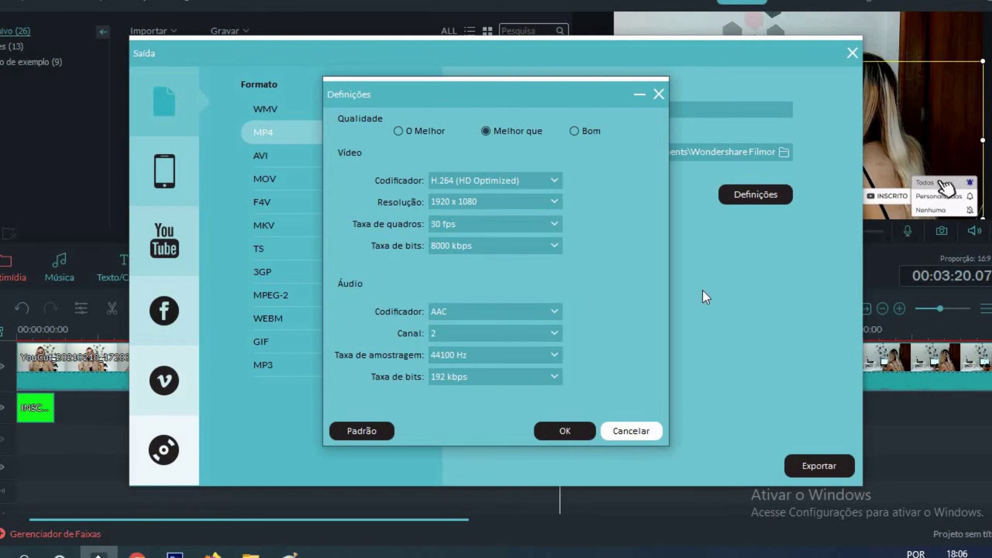
click(640, 432)
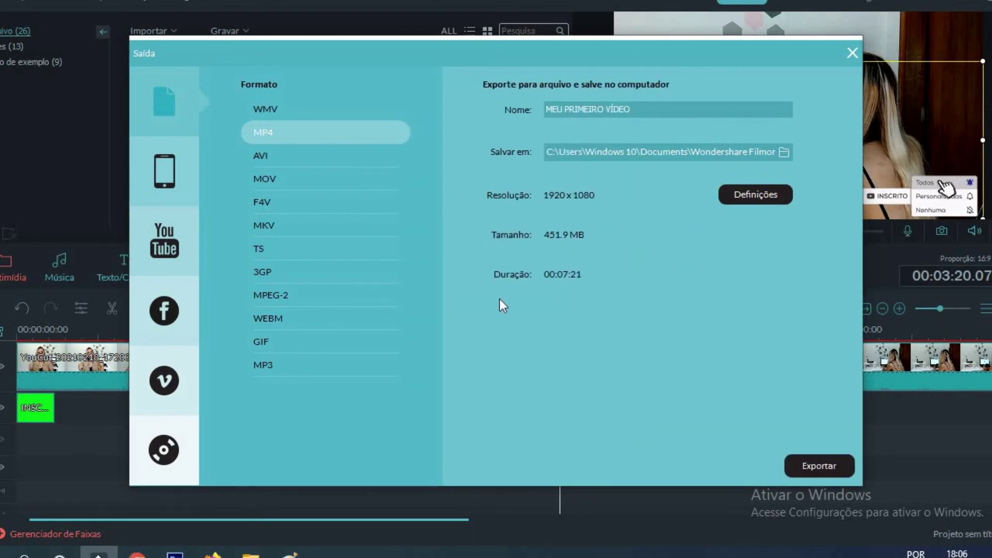
- Review the YouTube upload and device export options, comparing them with the file export formats
click(155, 245)
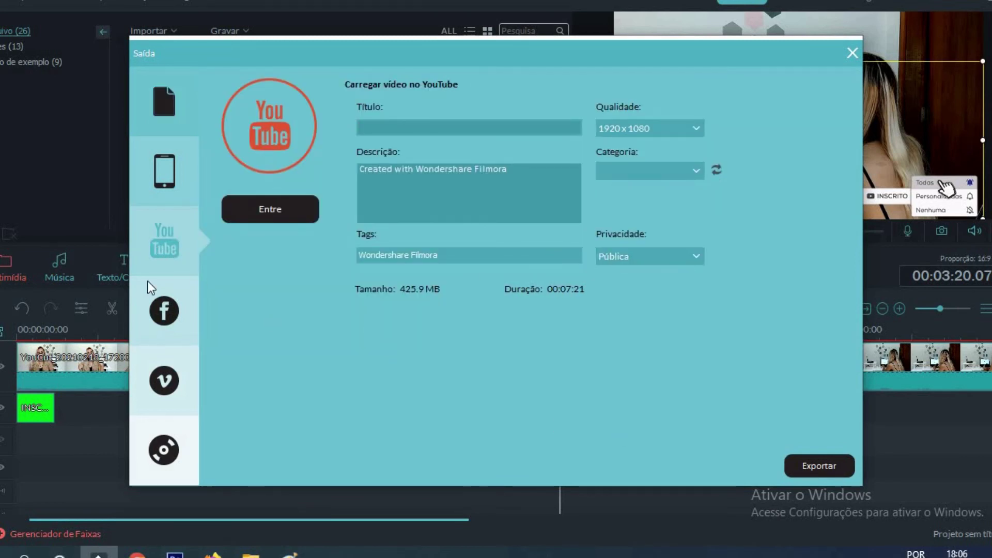
click(166, 173)
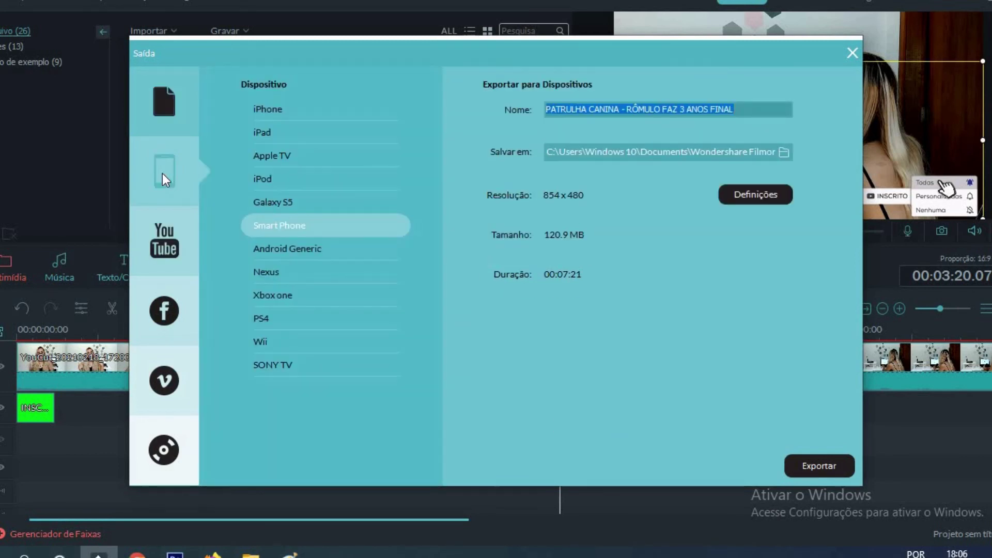
click(166, 101)
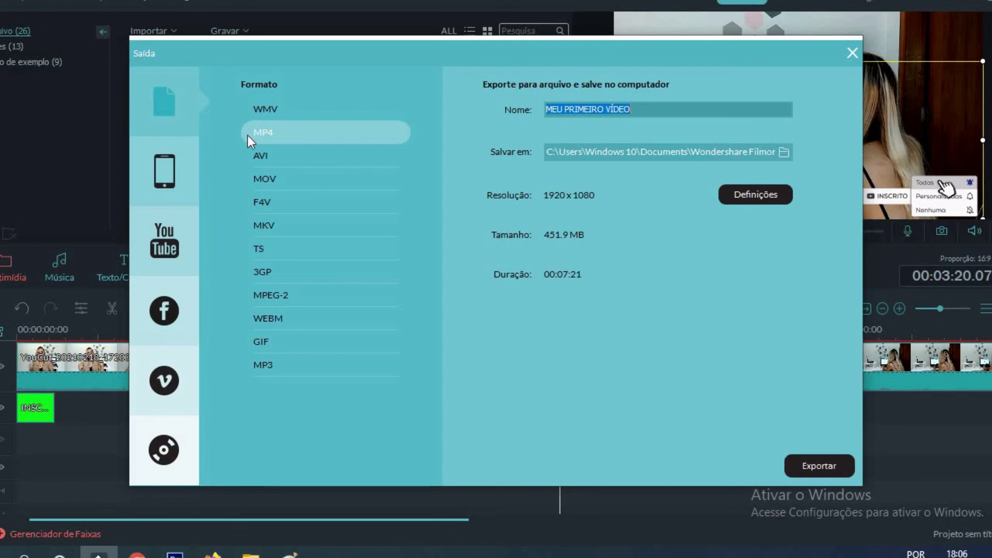
click(156, 174)
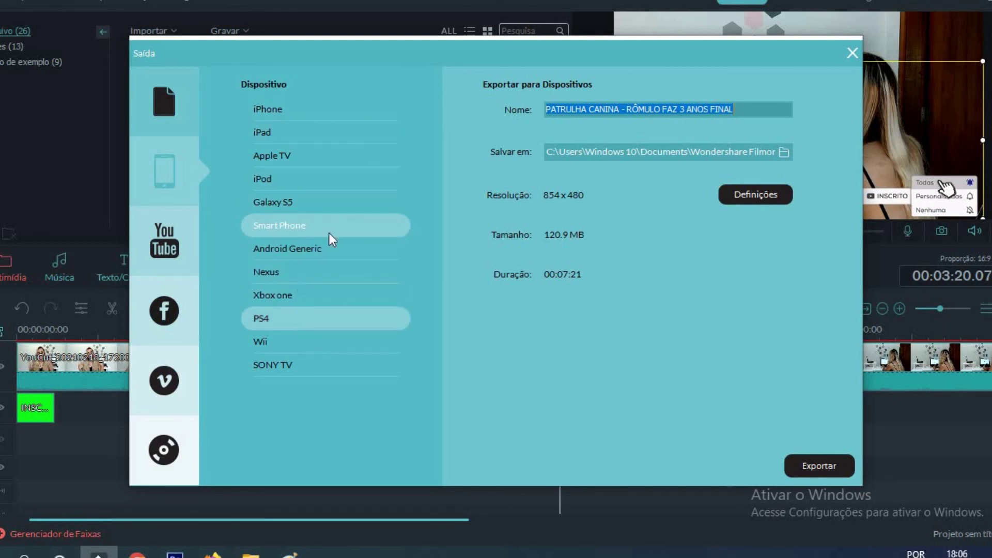
- Return to the computer file export and start exporting the video as MP4 at 1920 x 1080
click(159, 129)
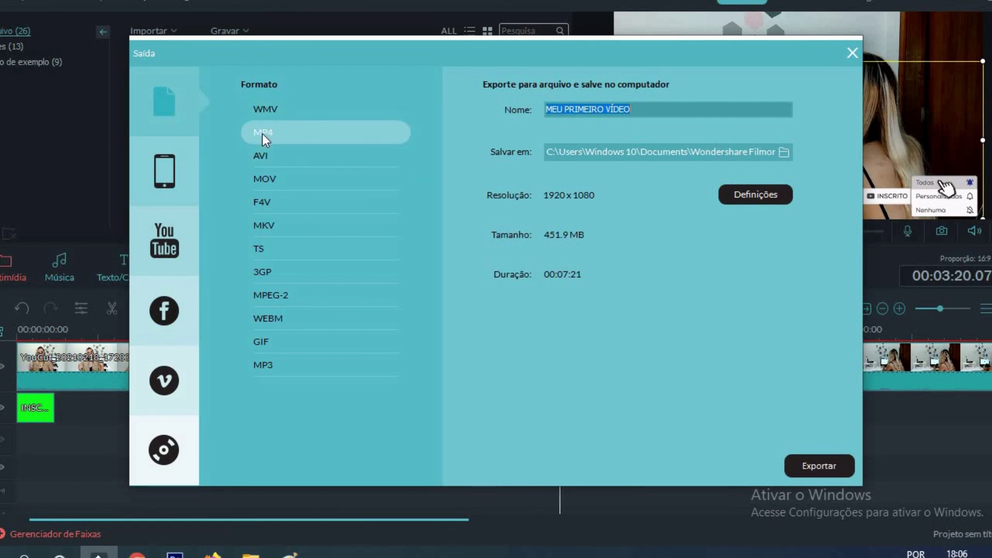
click(836, 464)
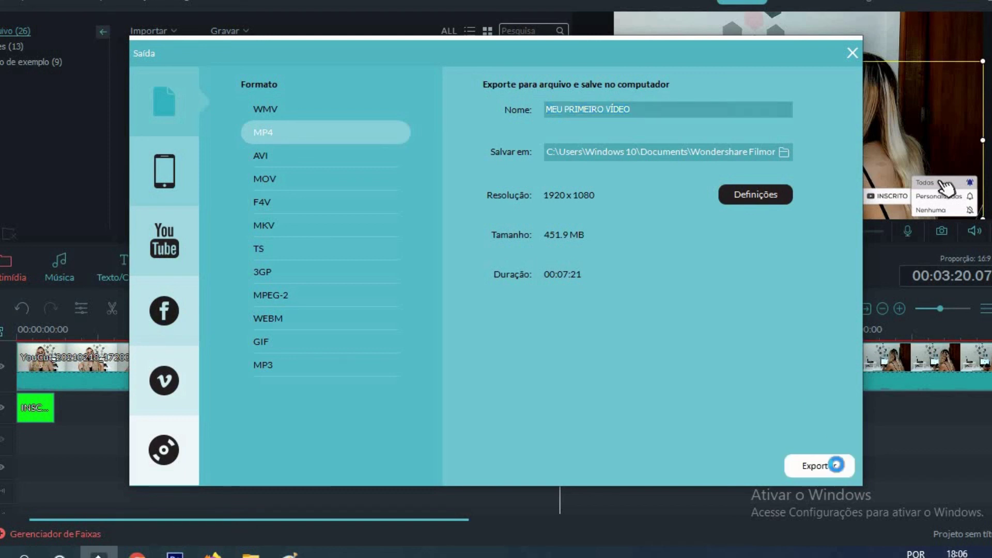